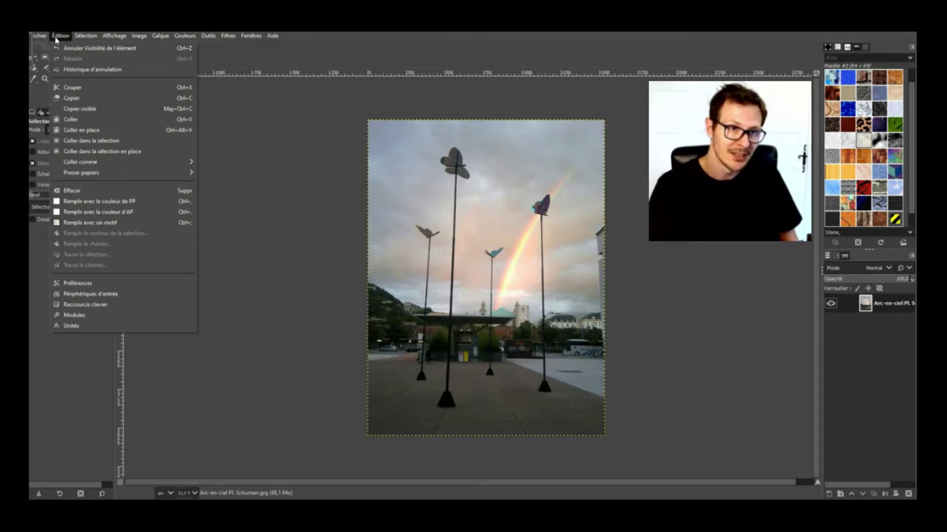
Select regions of the sky and the tallest butterfly with the Fuzzy Select tool, and clear the selection
{"action": "left_click", "coordinate": [288, 136]}
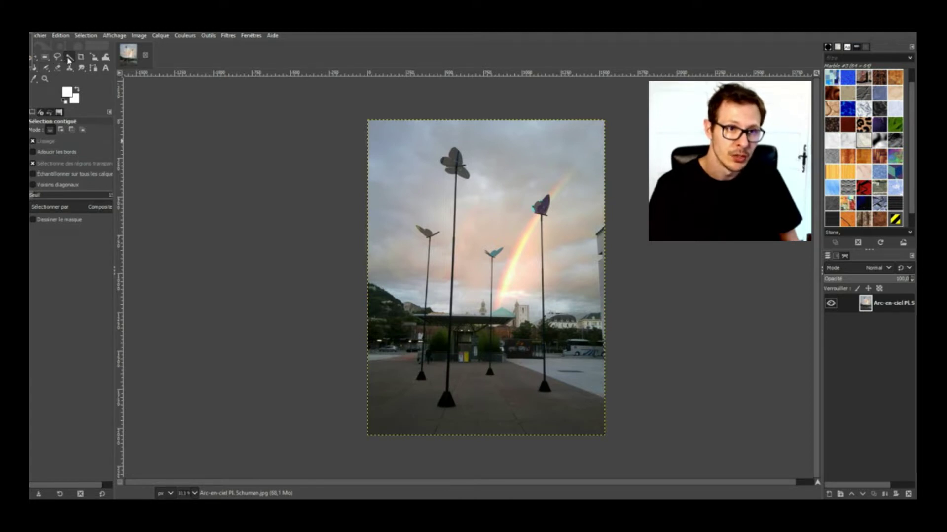
{"action": "left_click", "coordinate": [485, 198]}
{"action": "left_click_drag", "start_coordinate": [461, 231], "coordinate": [465, 200]}
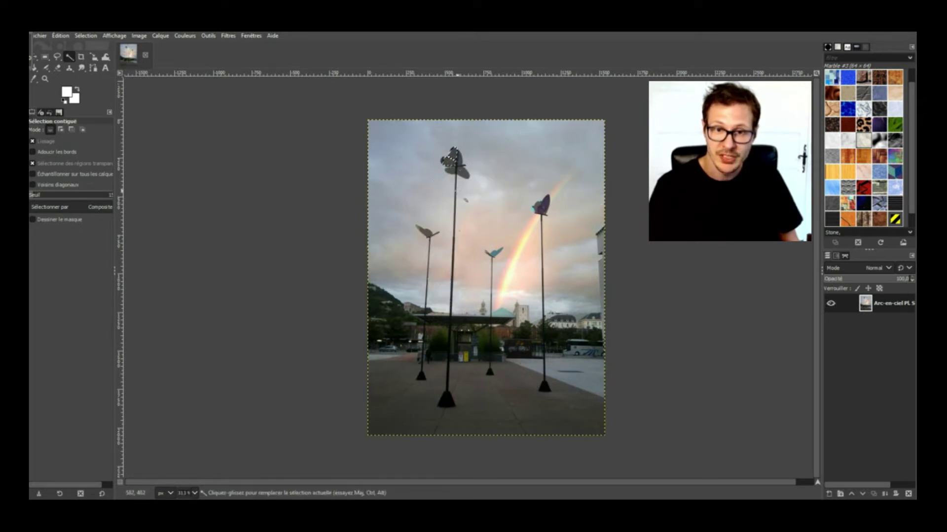
{"action": "left_click", "coordinate": [454, 210]}
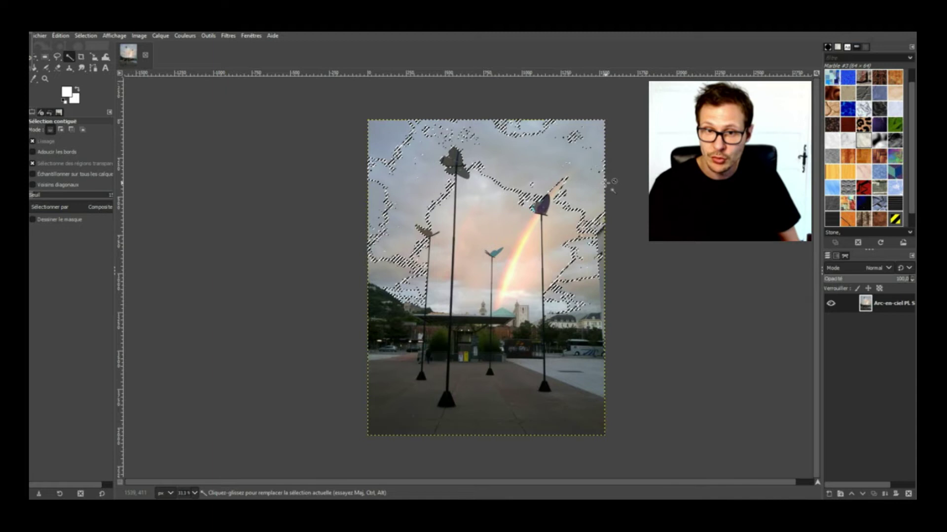
{"action": "key", "text": "ctrl+shift+a"}
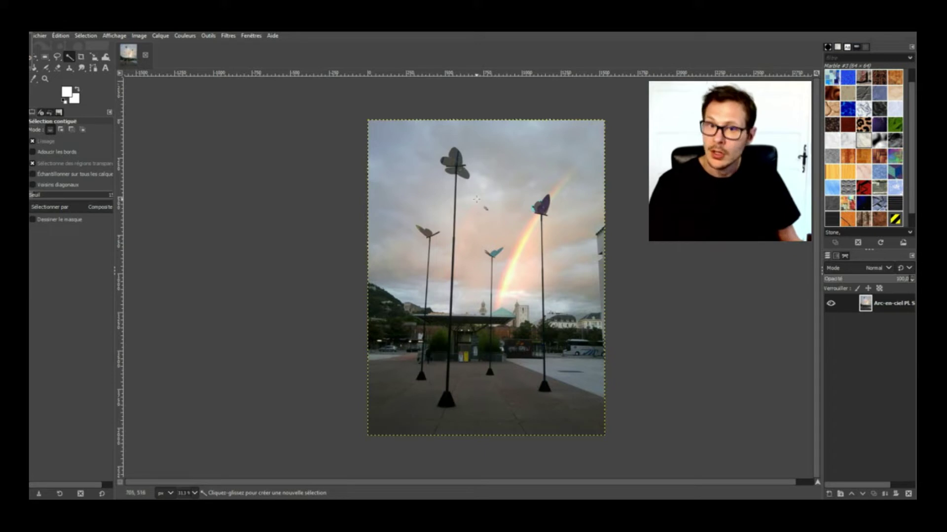
Preview the Edge detection filter with the Sobel algorithm on the photo and cancel it
{"action": "left_click", "coordinate": [138, 35]}
{"action": "mouse_move", "coordinate": [179, 37]}
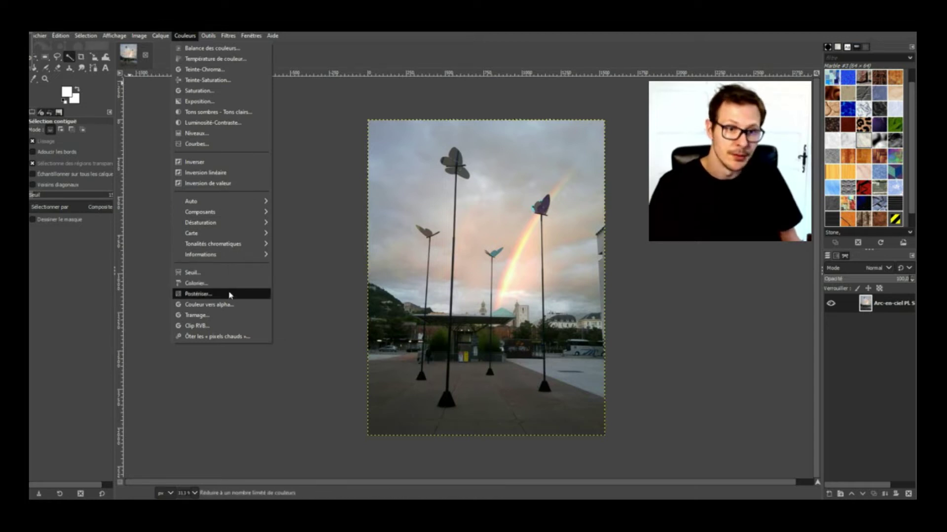
{"action": "mouse_move", "coordinate": [216, 40]}
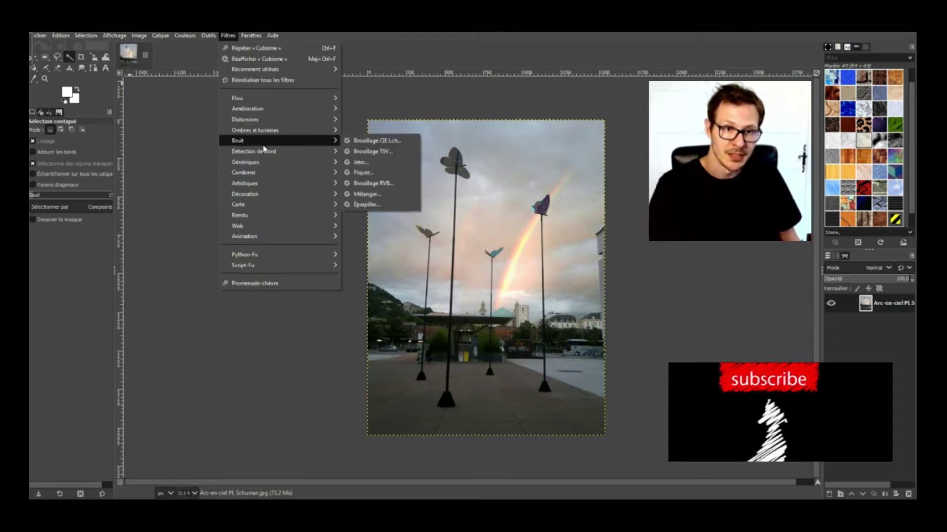
{"action": "mouse_move", "coordinate": [273, 153]}
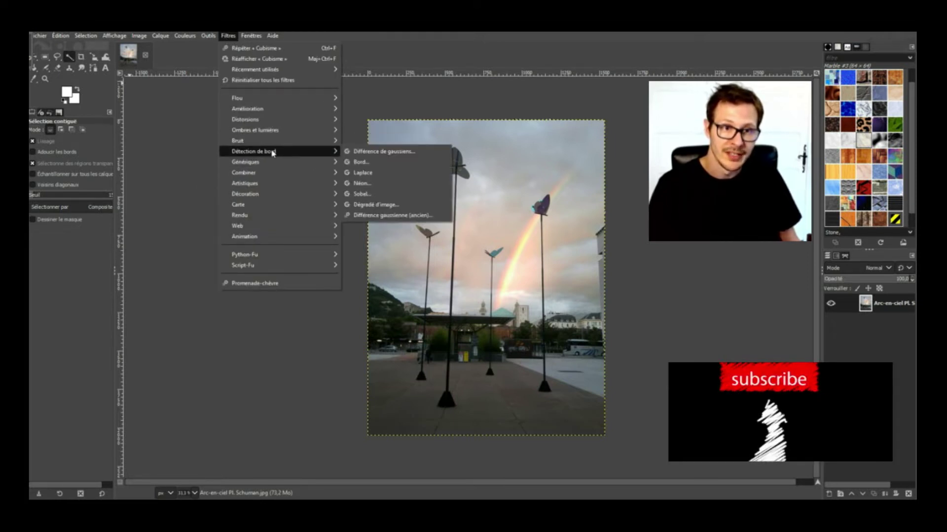
{"action": "left_click", "coordinate": [360, 162]}
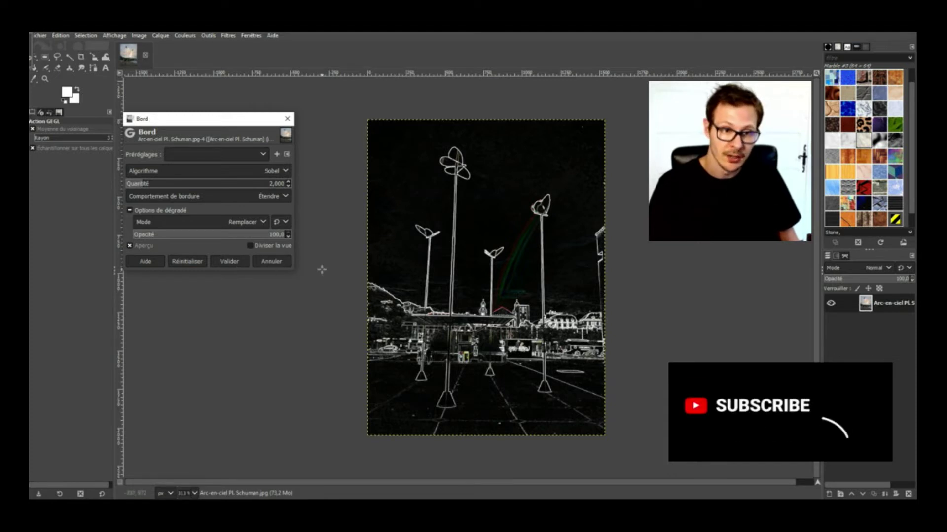
{"action": "left_click", "coordinate": [273, 261]}
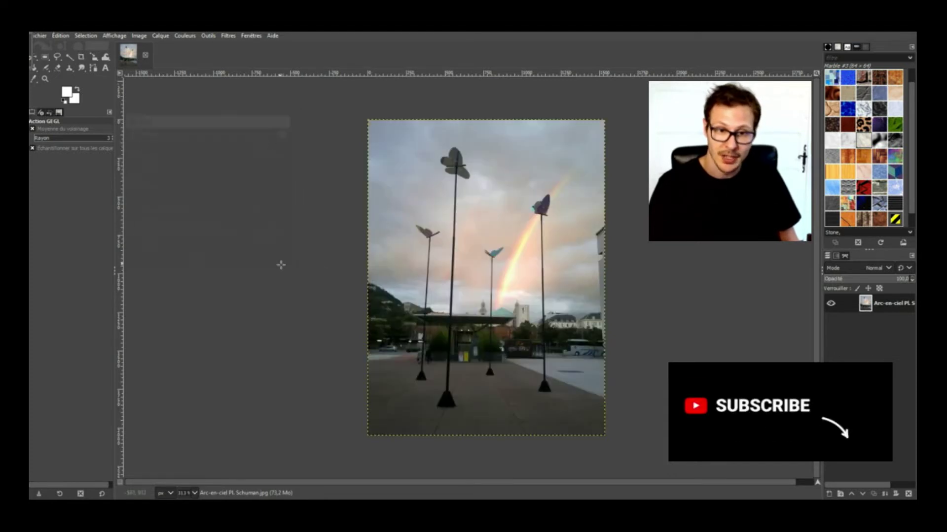
Apply the artistic Cubism filter with tile size 10 and tile saturation 2.5 to the photo, and undo it
{"action": "left_click", "coordinate": [224, 35]}
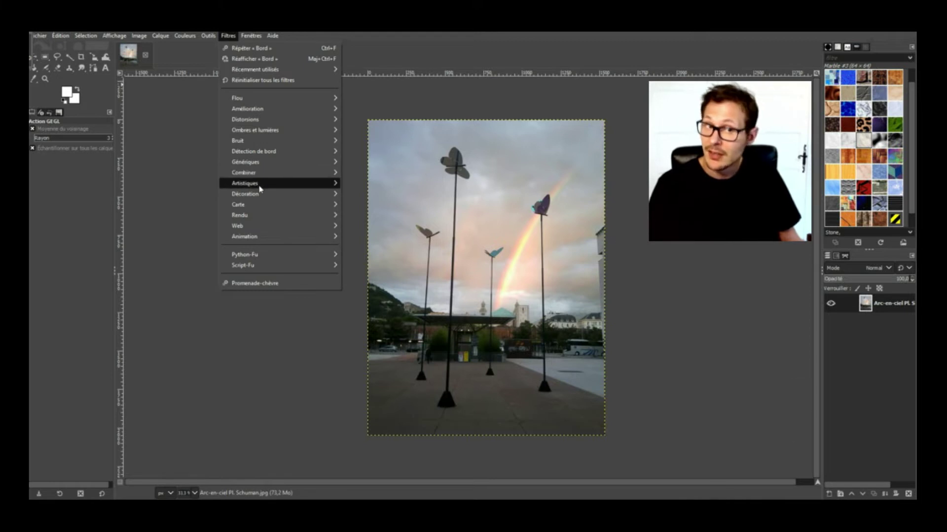
{"action": "mouse_move", "coordinate": [260, 188]}
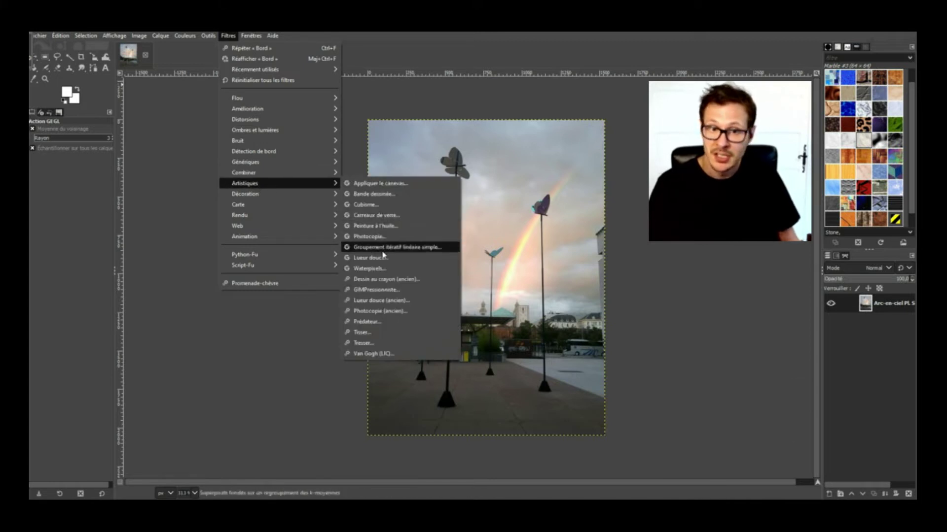
{"action": "left_click", "coordinate": [379, 205]}
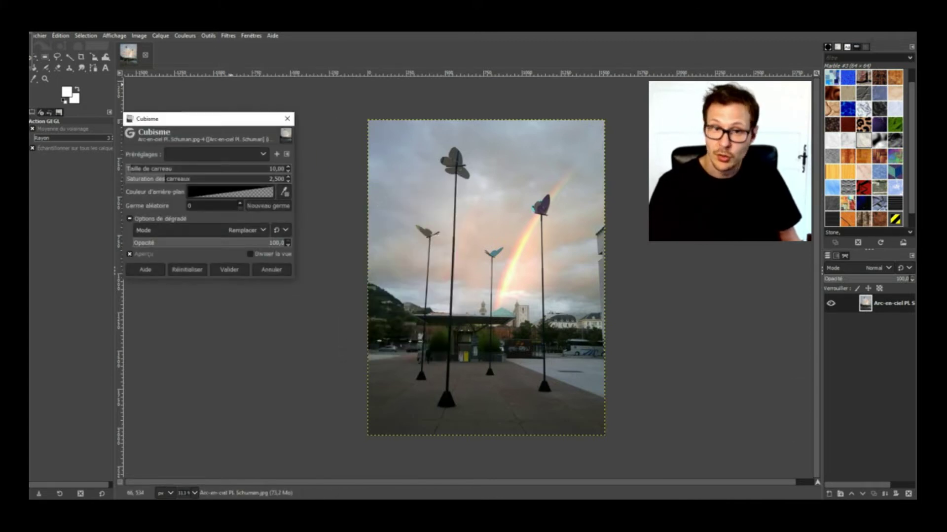
{"action": "left_click", "coordinate": [230, 269]}
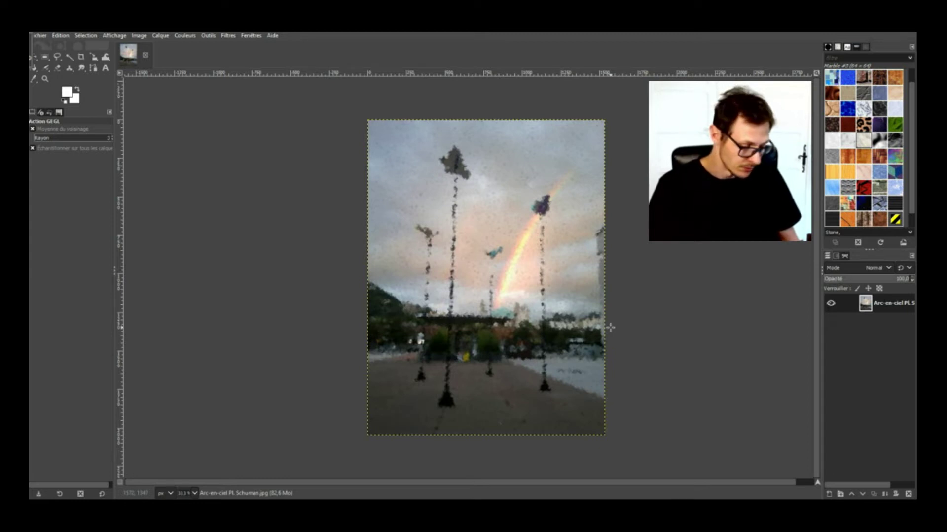
{"action": "key", "text": "ctrl+z"}
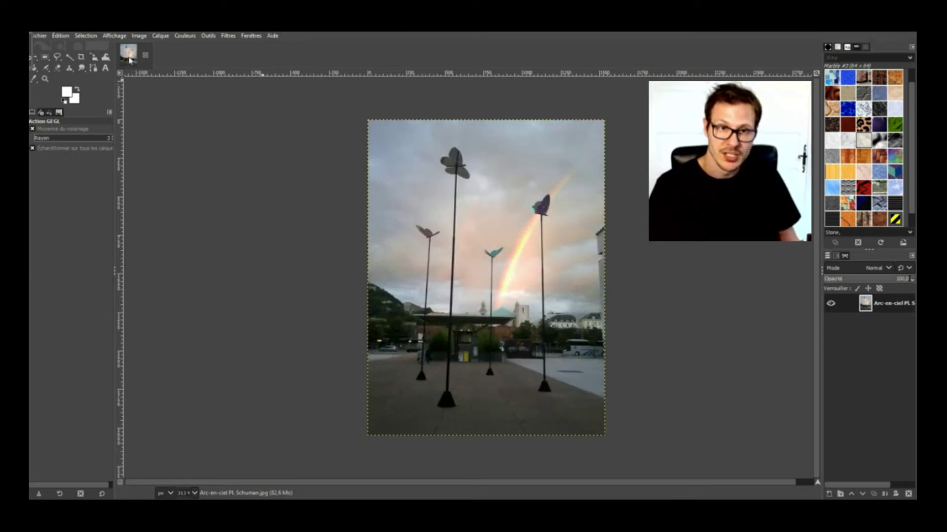
{"action": "left_click", "coordinate": [209, 38]}
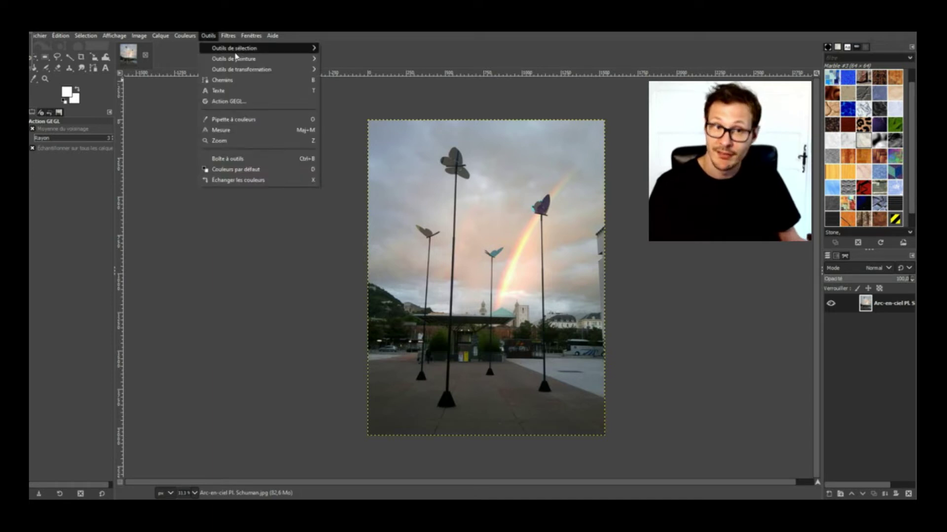
{"action": "mouse_move", "coordinate": [228, 37]}
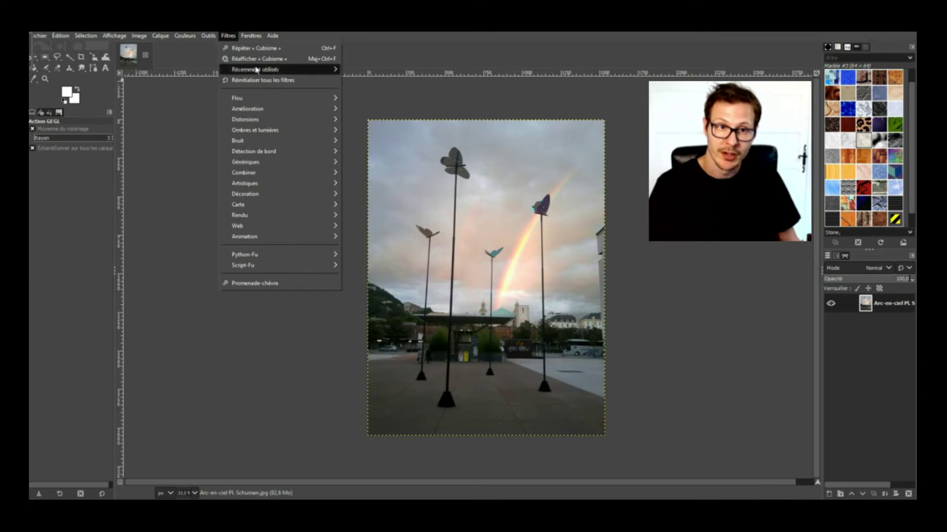
{"action": "left_click", "coordinate": [224, 169]}
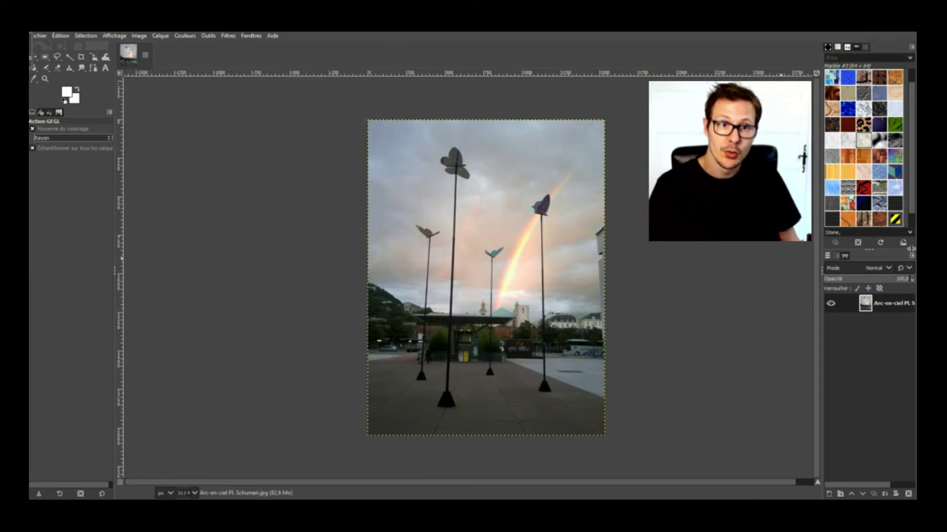
{"action": "right_click", "coordinate": [885, 304]}
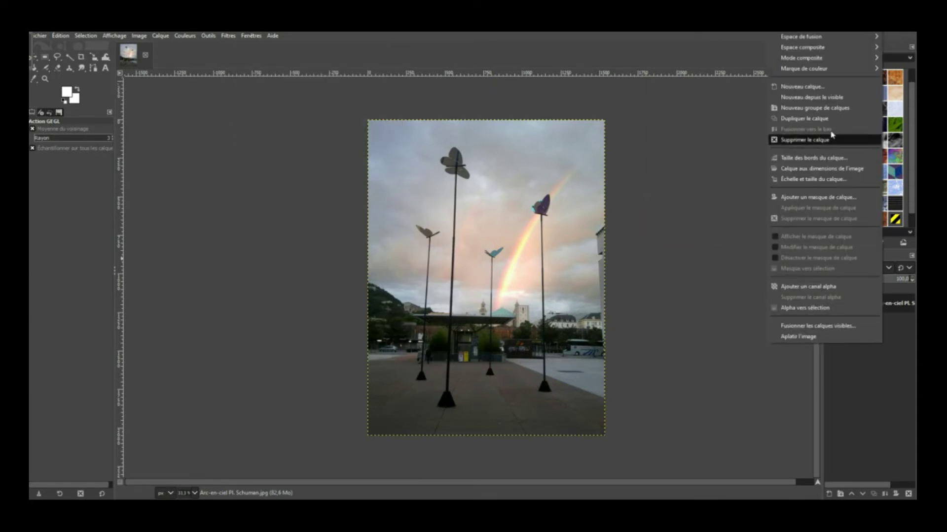
{"action": "left_click", "coordinate": [718, 142]}
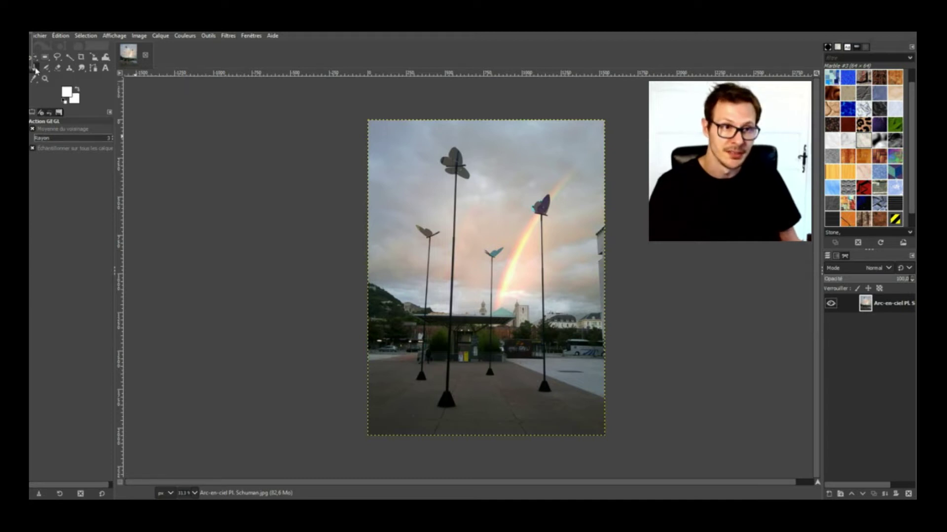
Select part of the tallest butterfly's wing with the Fuzzy Select tool
{"action": "left_click", "coordinate": [35, 69]}
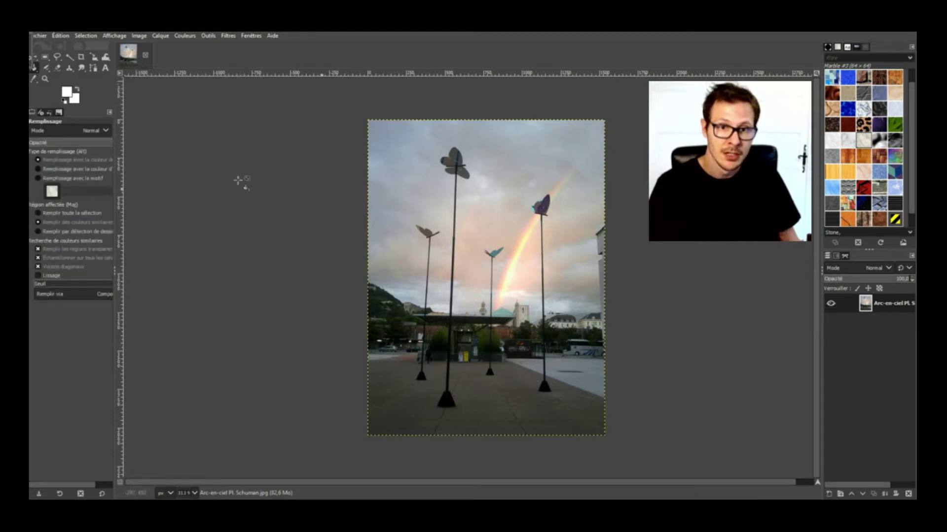
{"action": "key", "text": "u"}
{"action": "left_click", "coordinate": [454, 161]}
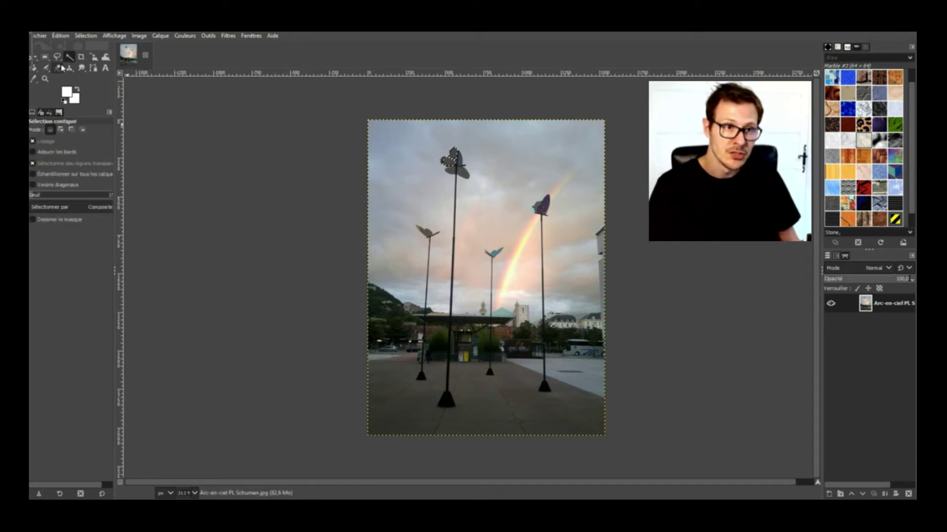
Fill a small patch of sky just above the small blue butterfly with white using the Bucket Fill tool
{"action": "left_click", "coordinate": [35, 69]}
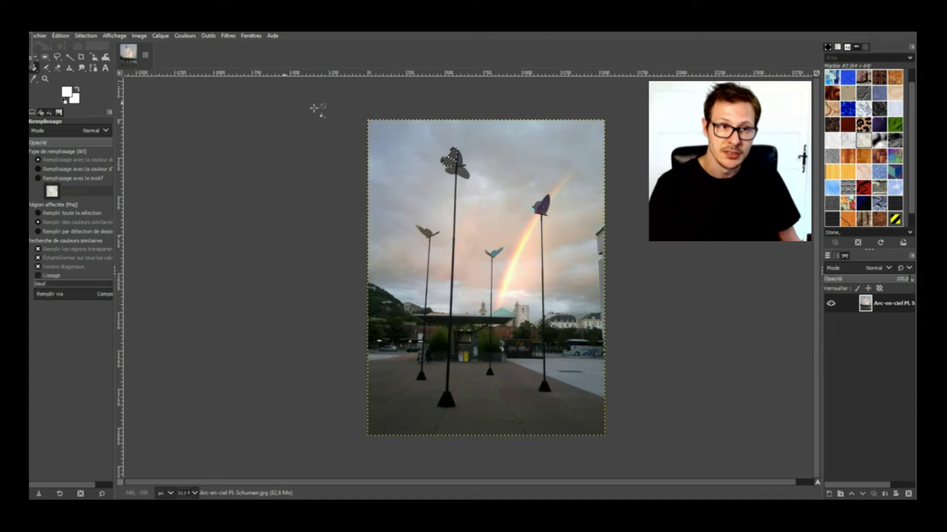
{"action": "left_click", "coordinate": [482, 175]}
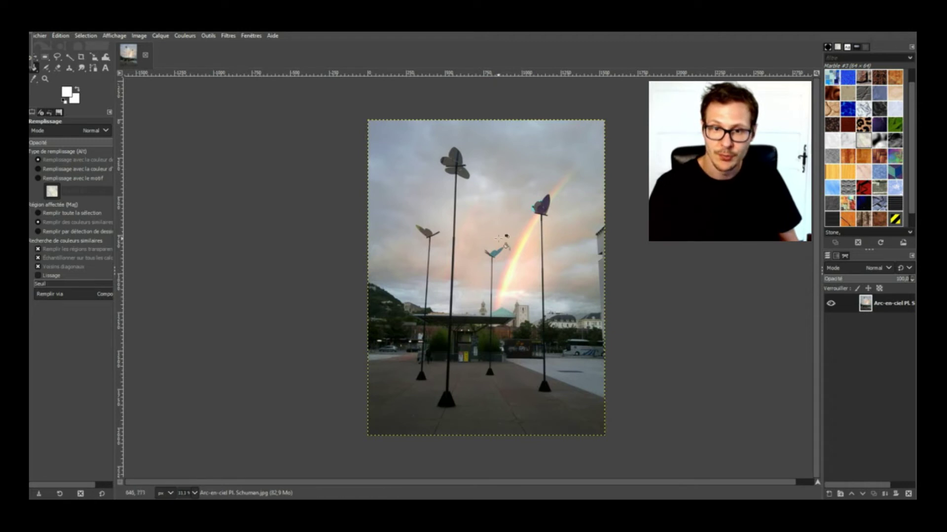
{"action": "left_click", "coordinate": [451, 161]}
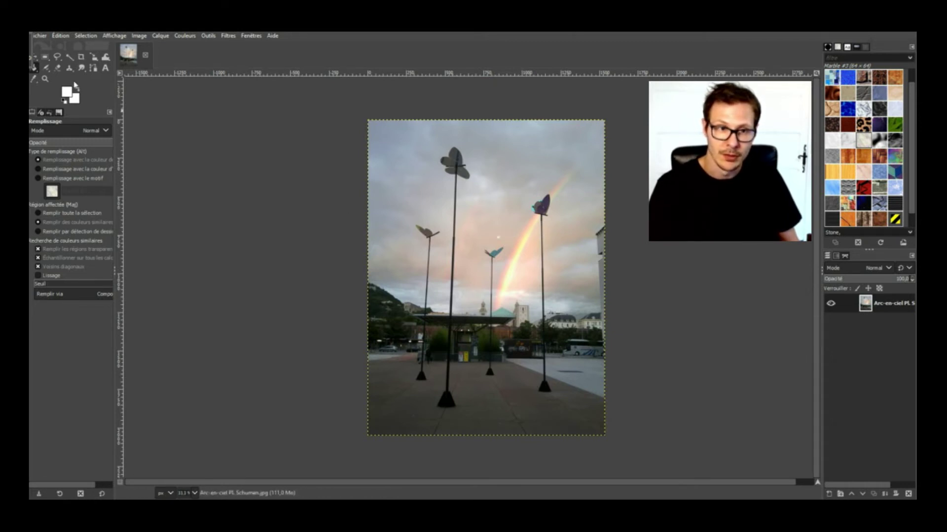
Select the wings of the tallest butterfly with the Fuzzy Select tool, adjusting the threshold to cover them
{"action": "left_click", "coordinate": [70, 56]}
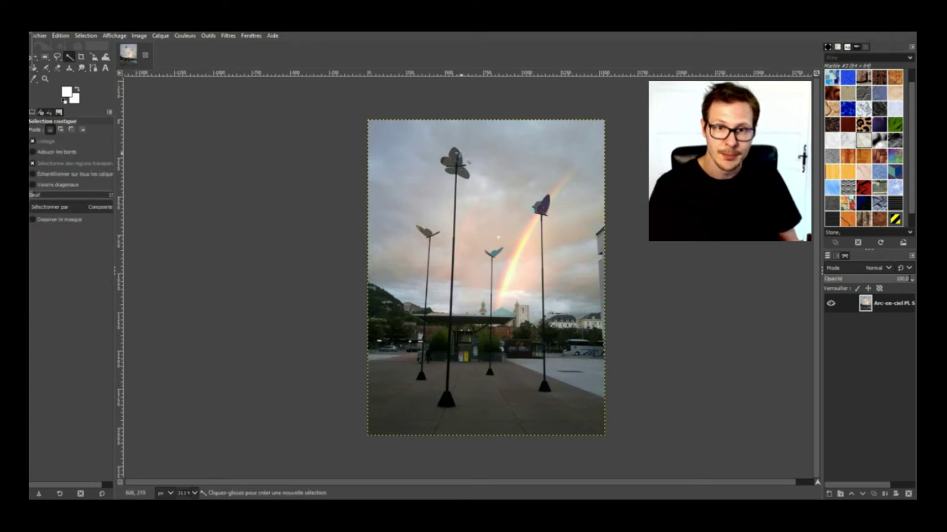
{"action": "left_click", "coordinate": [457, 157]}
{"action": "scroll", "coordinate": [457, 157], "scroll_direction": "up", "scroll_amount": 1}
{"action": "scroll", "coordinate": [458, 157], "scroll_direction": "up", "scroll_amount": 2}
{"action": "left_click_drag", "start_coordinate": [474, 198], "coordinate": [509, 200]}
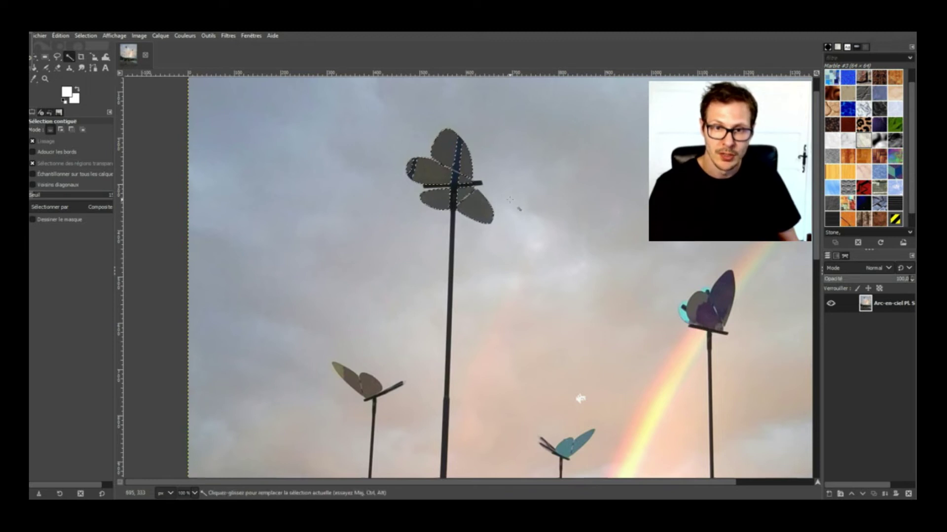
{"action": "scroll", "coordinate": [513, 203], "scroll_direction": "down", "scroll_amount": 4}
{"action": "scroll", "coordinate": [515, 201], "scroll_direction": "down", "scroll_amount": 3}
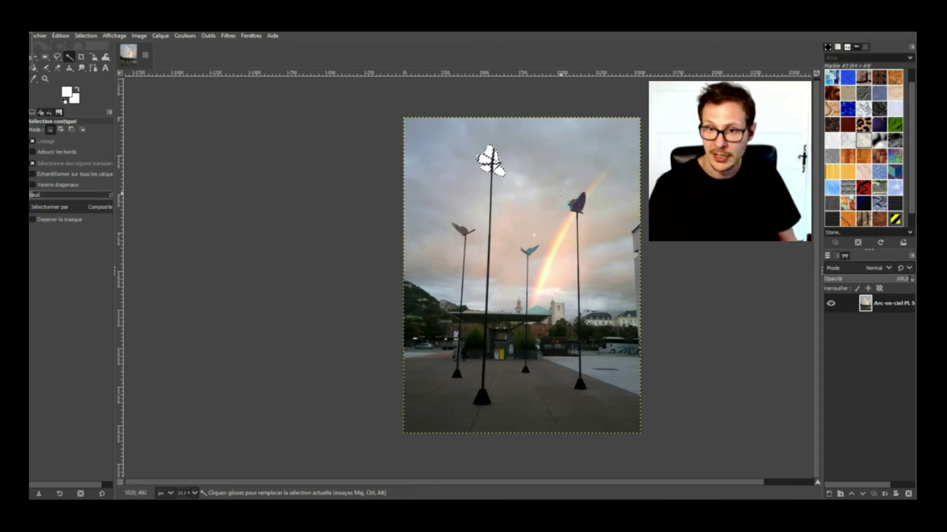
{"action": "left_click", "coordinate": [506, 150], "text": "shift"}
{"action": "scroll", "coordinate": [507, 152], "scroll_direction": "up", "scroll_amount": 1}
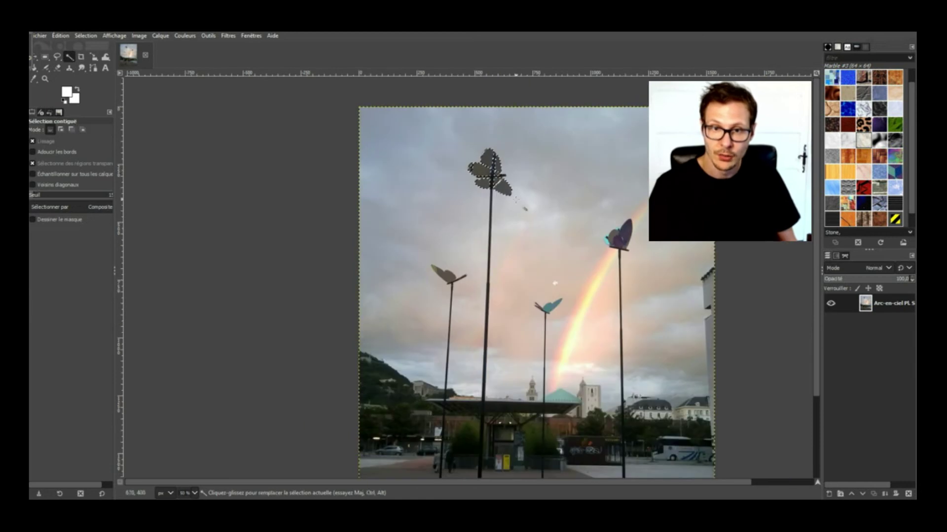
{"action": "scroll", "coordinate": [487, 179], "scroll_direction": "down", "scroll_amount": 2}
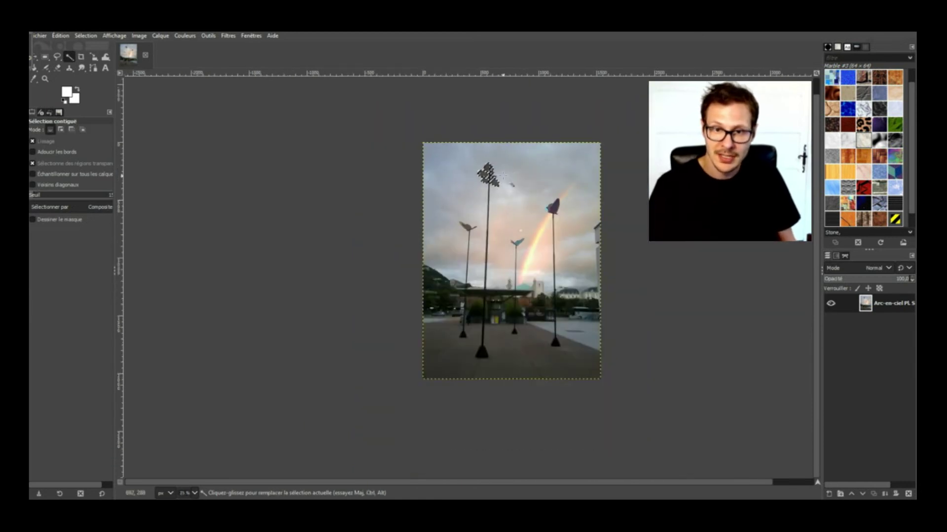
Clear the butterfly wing selection so that nothing in the photo is selected
{"action": "right_click", "coordinate": [503, 176]}
{"action": "mouse_move", "coordinate": [552, 212]}
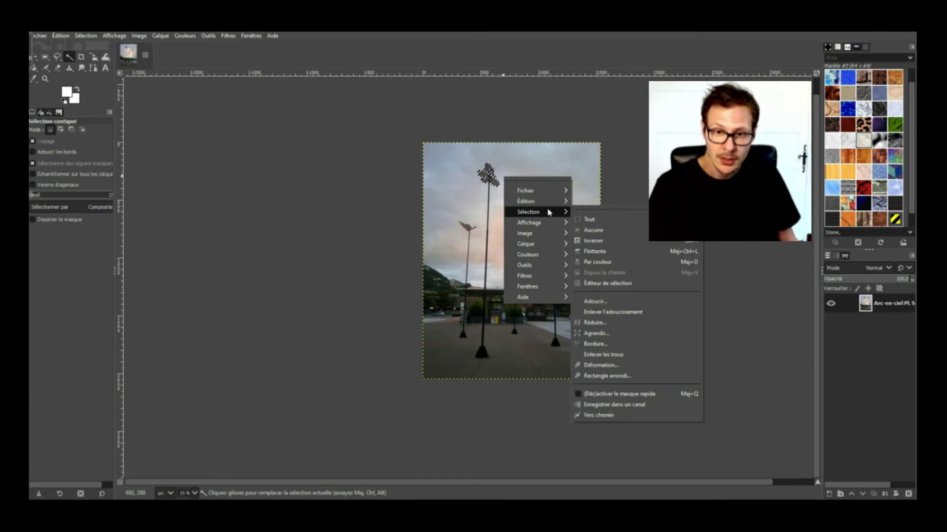
{"action": "left_click", "coordinate": [596, 230]}
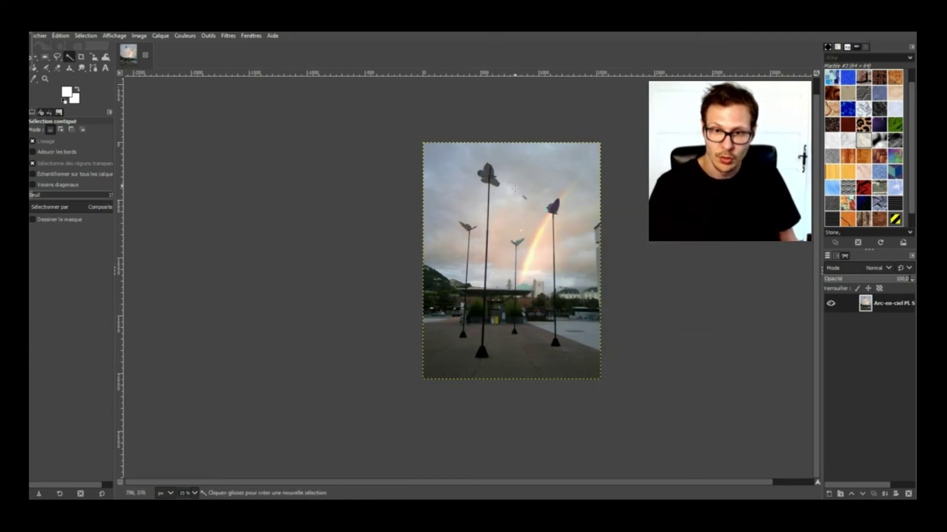
{"action": "scroll", "coordinate": [535, 230], "scroll_direction": "up", "scroll_amount": 1}
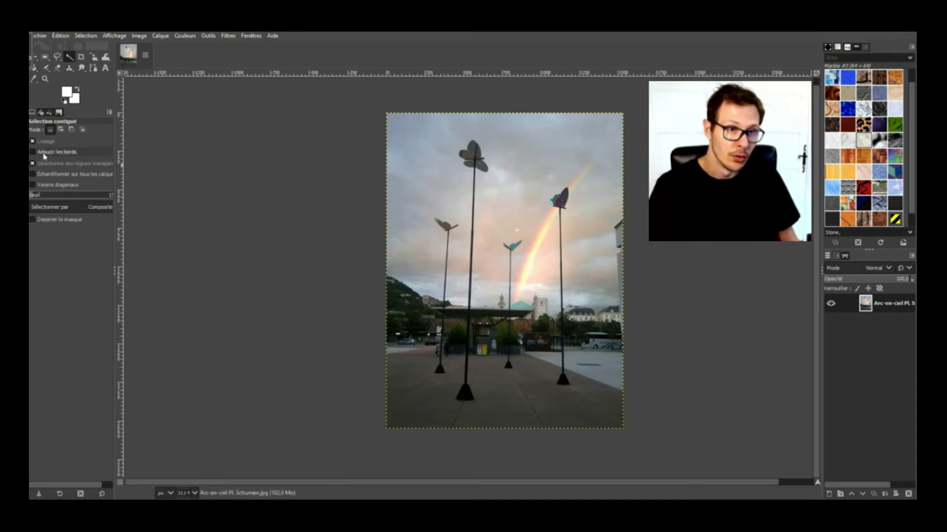
{"action": "left_click", "coordinate": [160, 37]}
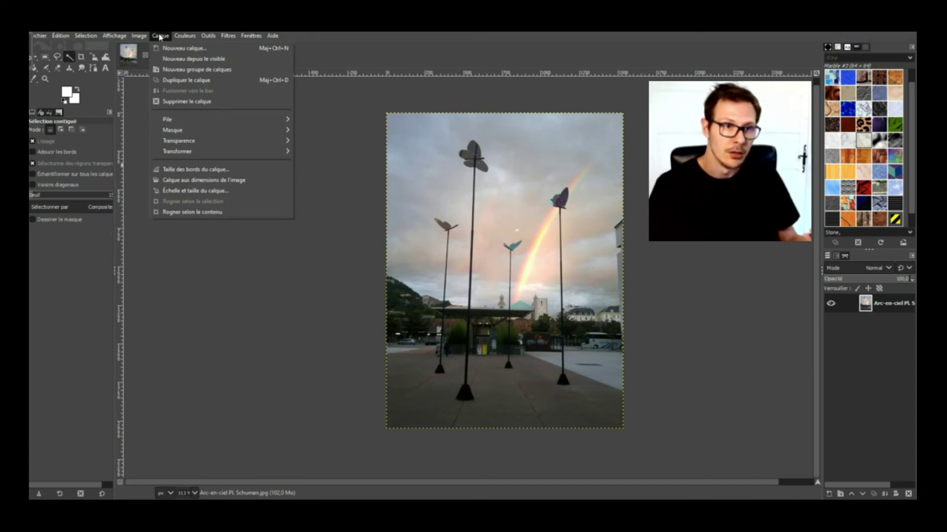
{"action": "mouse_move", "coordinate": [174, 37]}
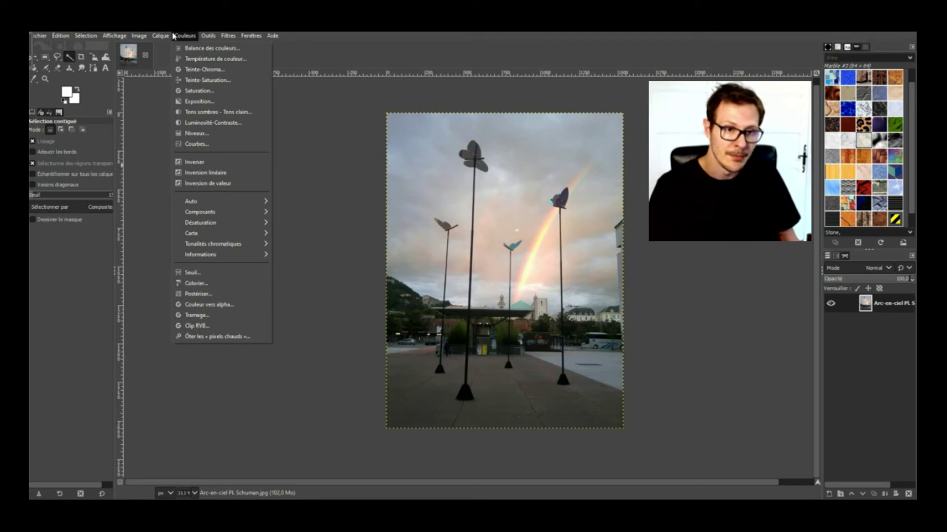
{"action": "mouse_move", "coordinate": [225, 38]}
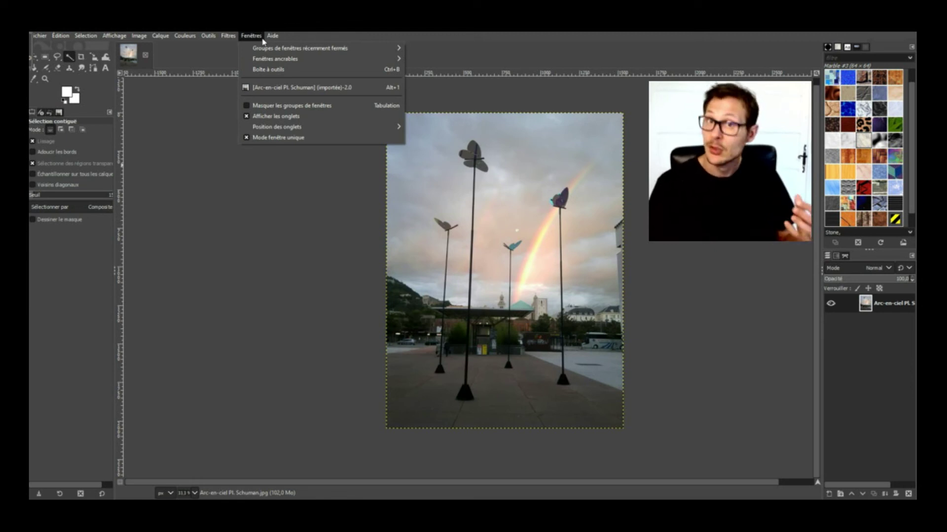
{"action": "left_click", "coordinate": [269, 69]}
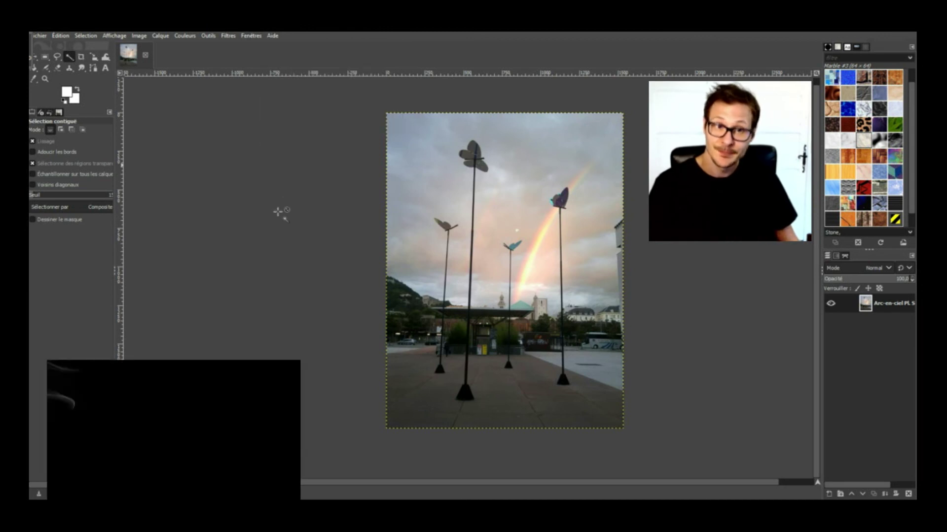